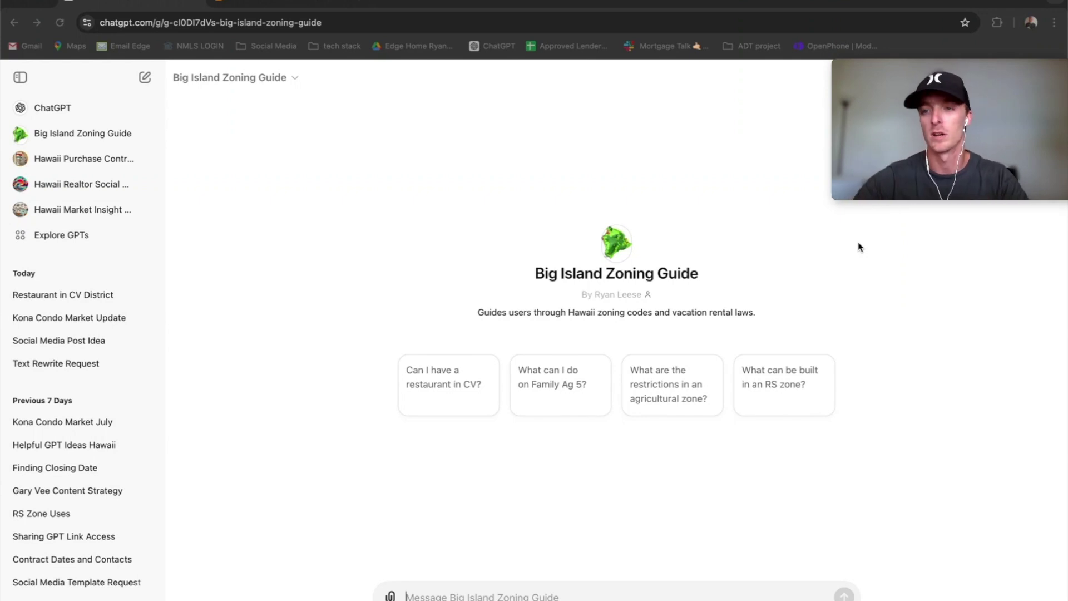
- Use the Family Ag 5 starter, then ask whether a CV-zoned home can be vacation-rented
left_click(540, 388)
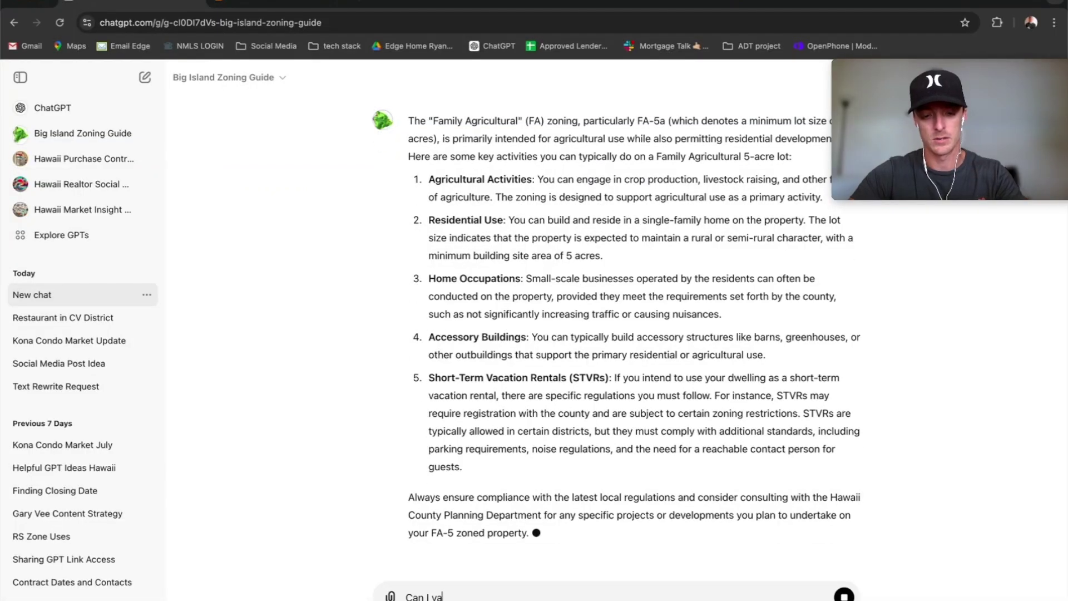
type("me t")
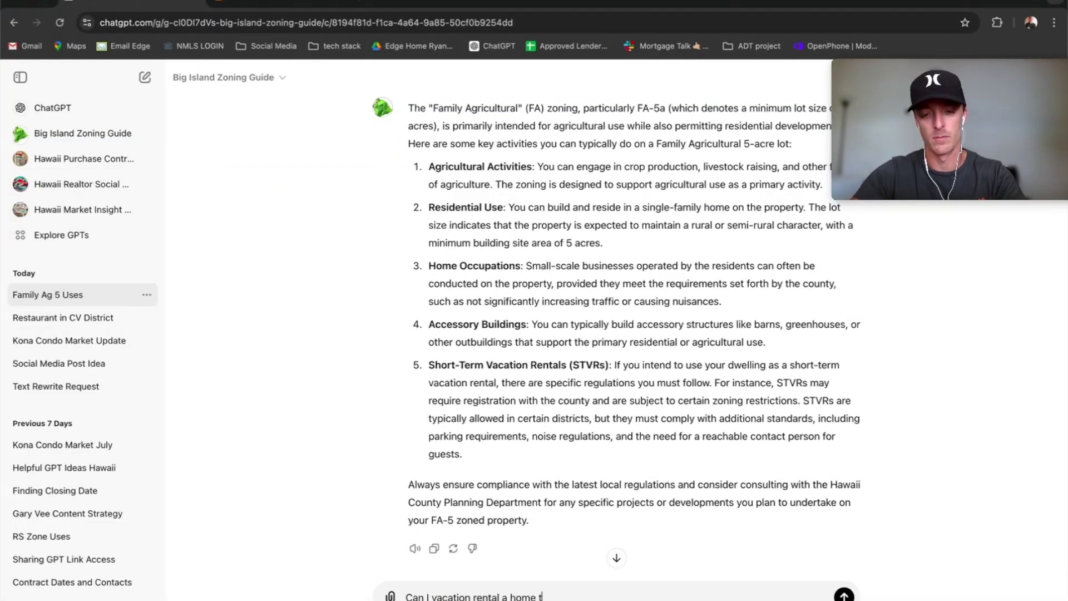
type("hat is in the CV ")
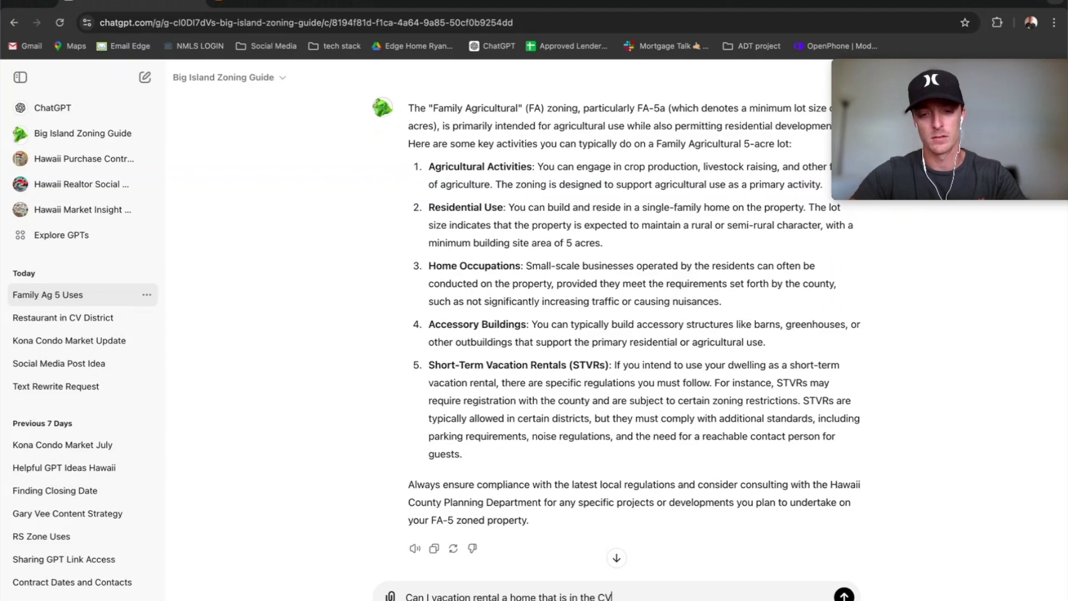
type("zoning?")
key("Return")
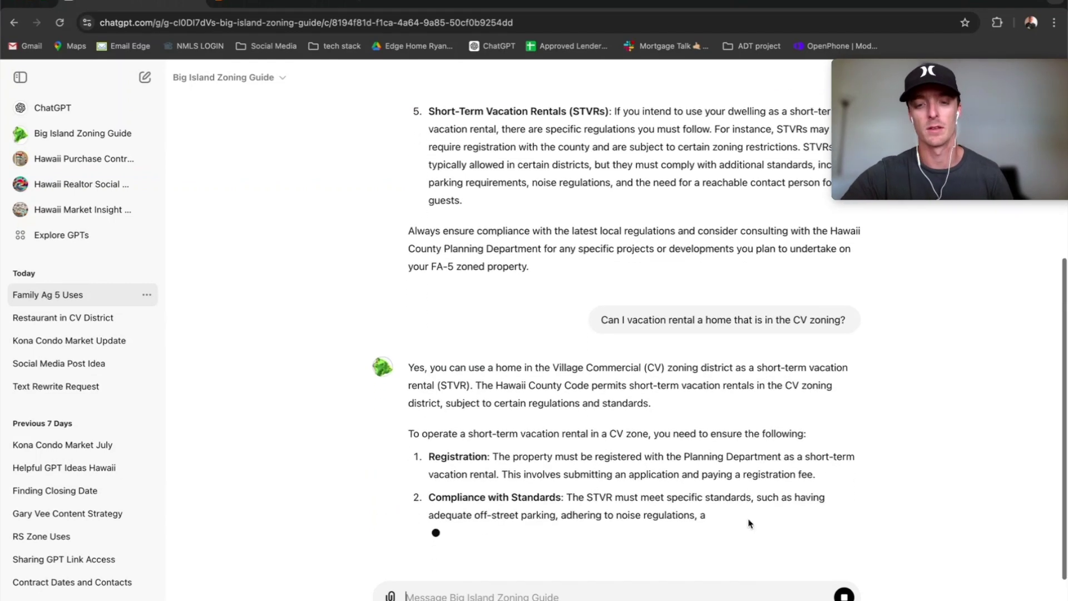
- Ask the zoning guide how Family Ag 5 differs from plain Ag 5
type("Fa")
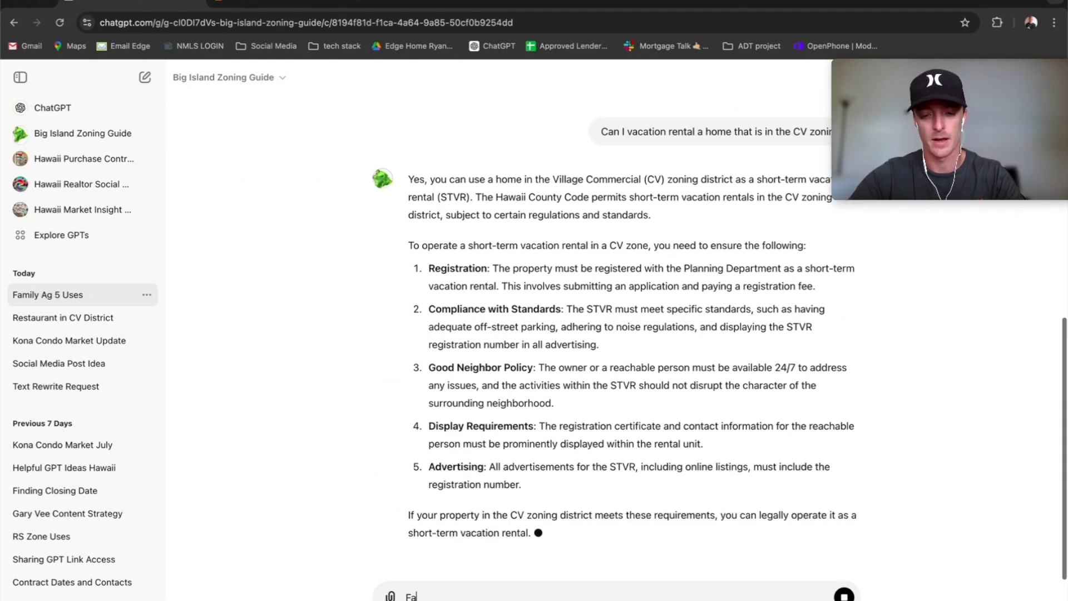
key("BackSpace")
key("BackSpace")
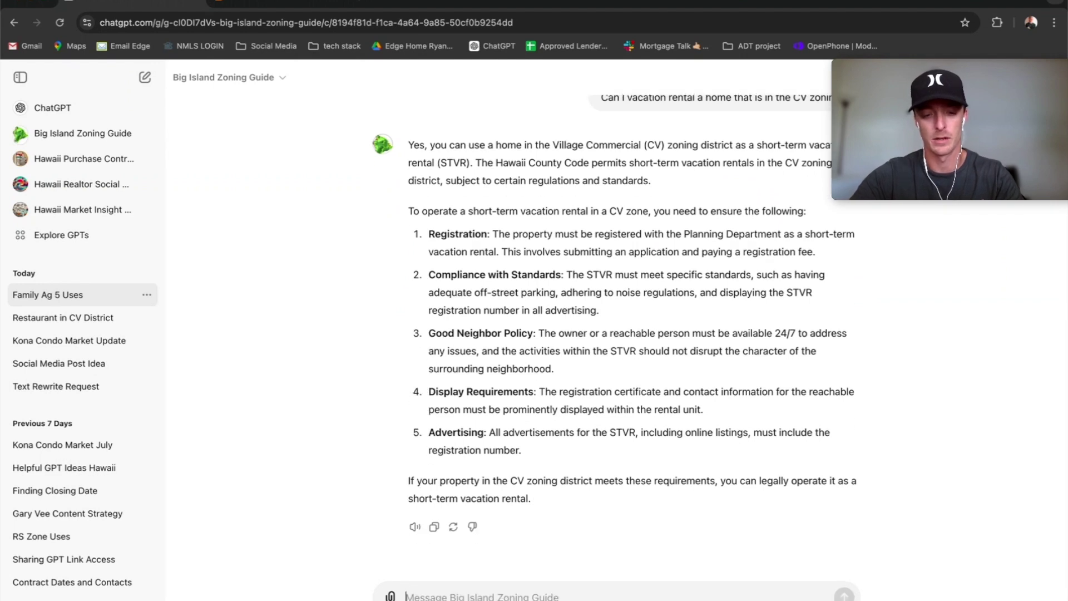
type("What is family")
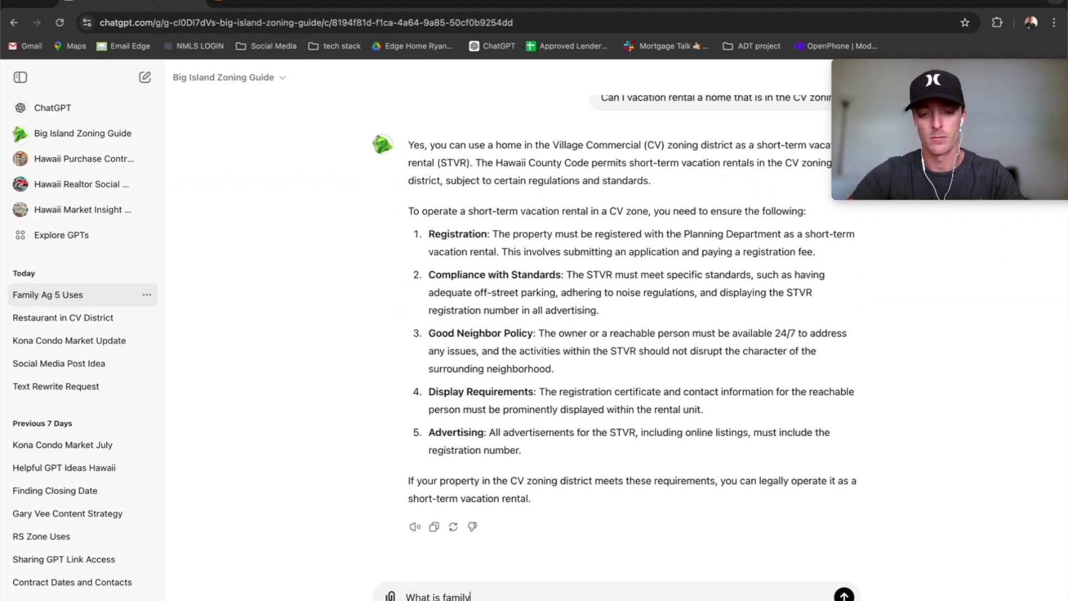
type(" ag 5 ve")
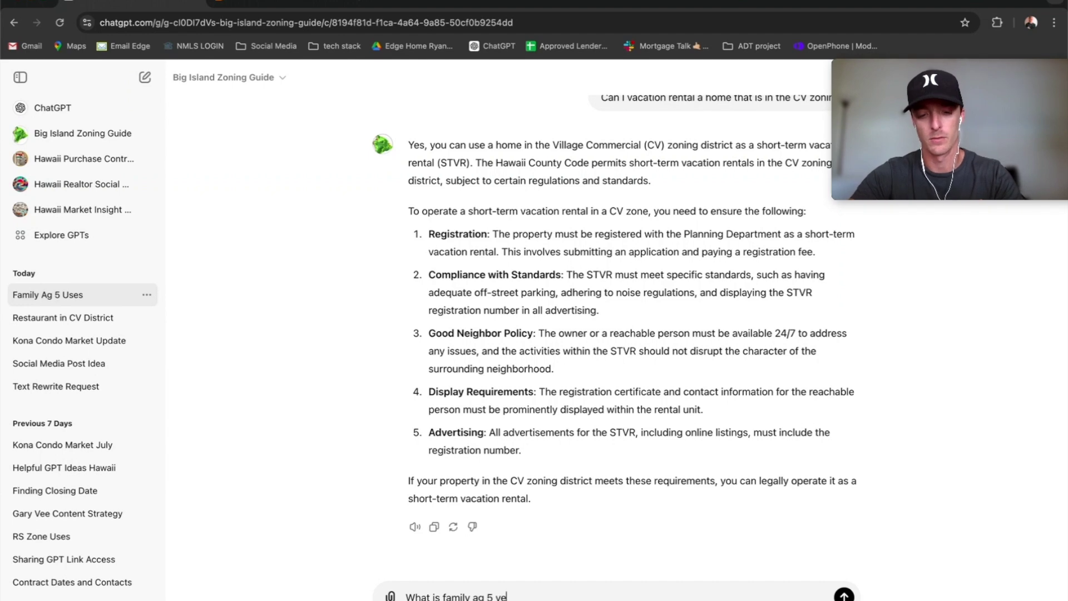
type("rsus just ag 5?")
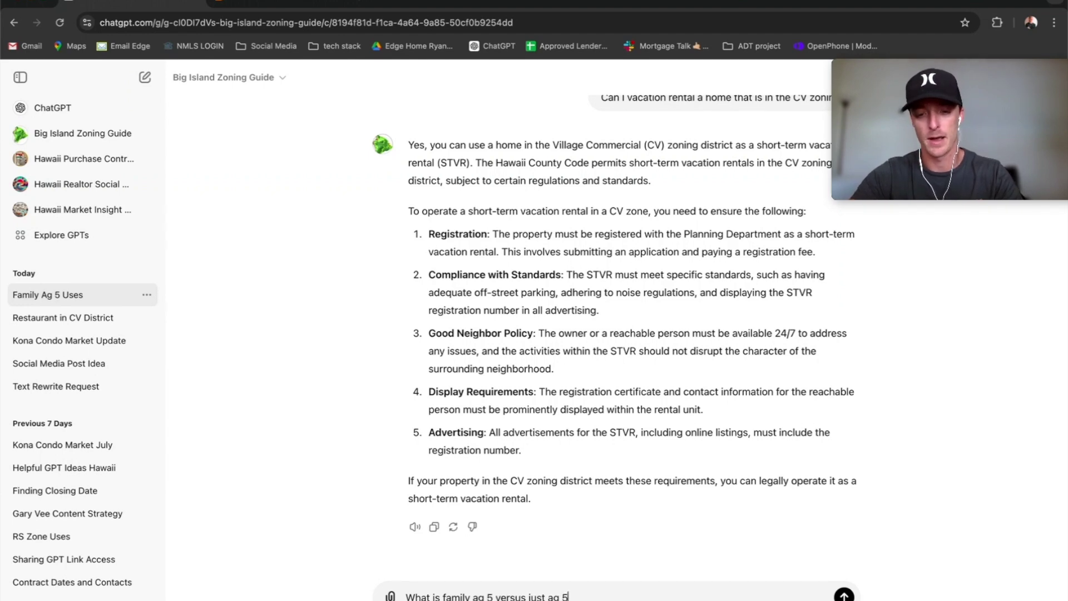
key("Return")
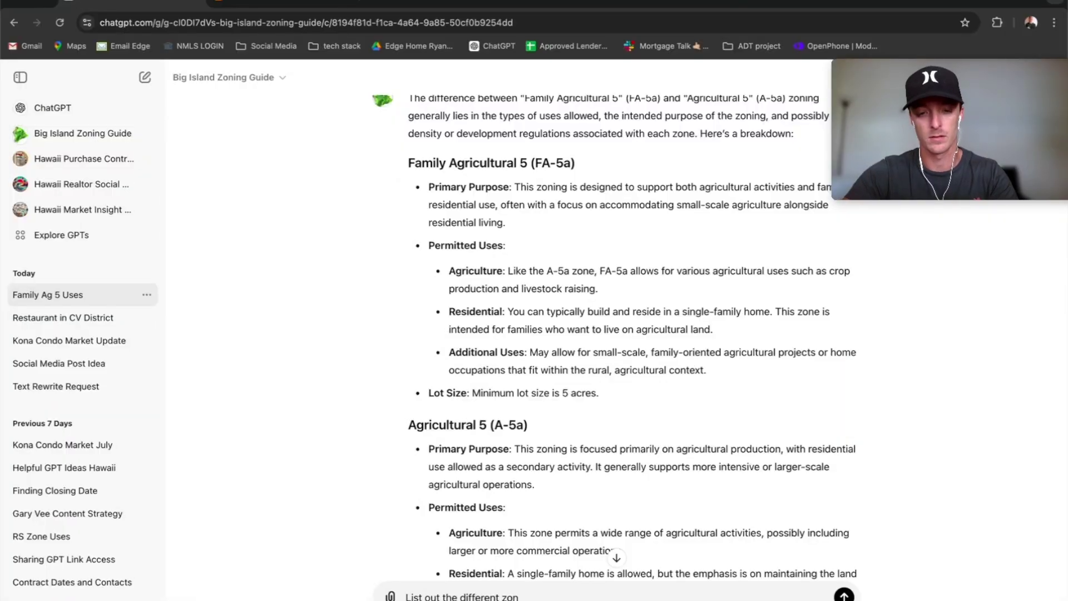
- Ask the zoning guide to list the zoning classifications with a short description of each
type("ifcations and")
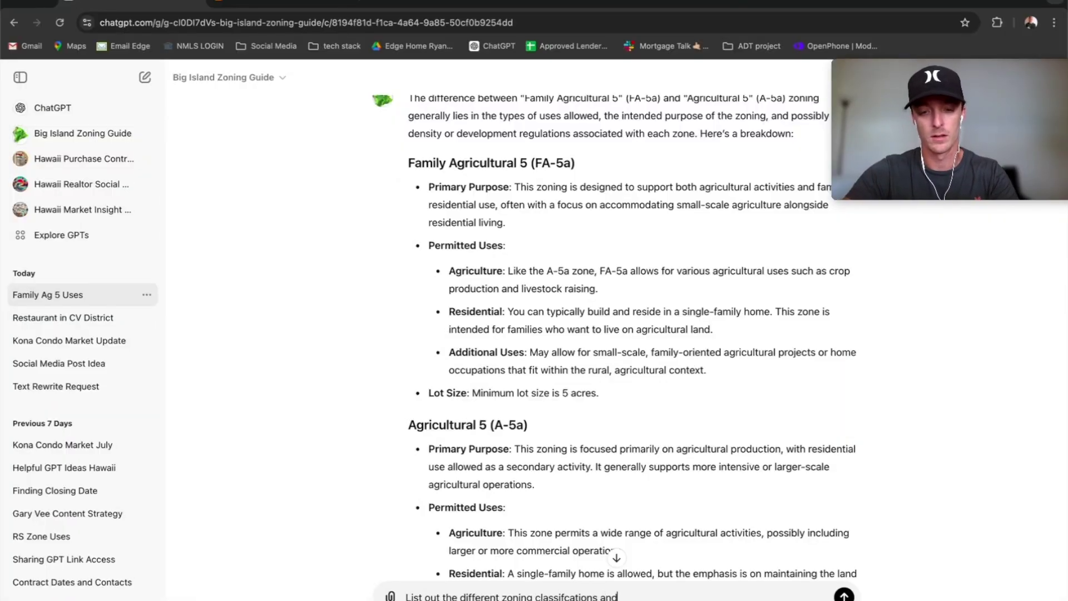
type(" a short descri")
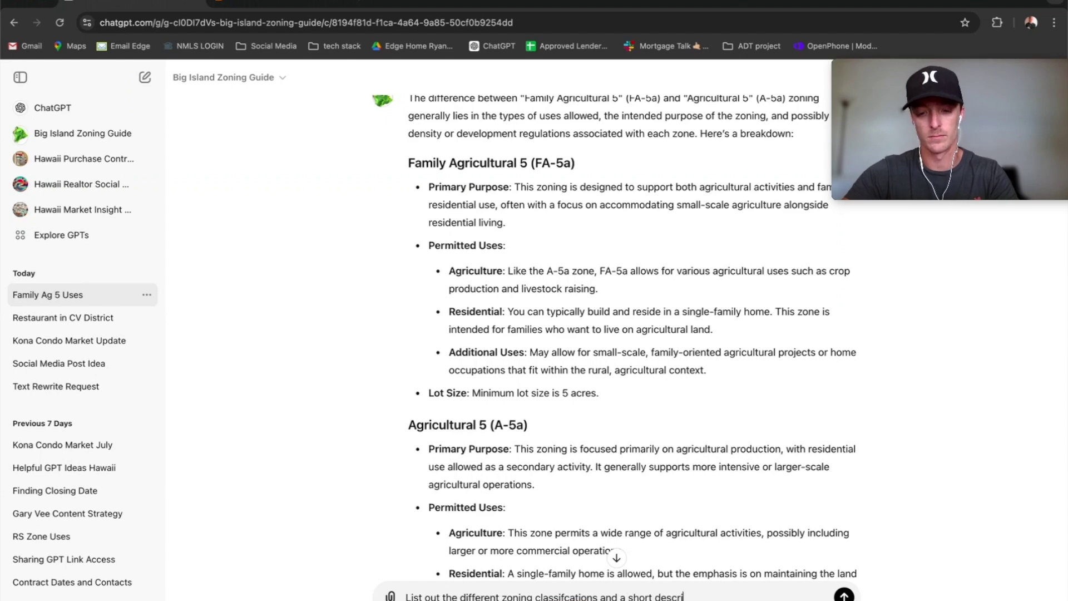
type("ption")
key("Return")
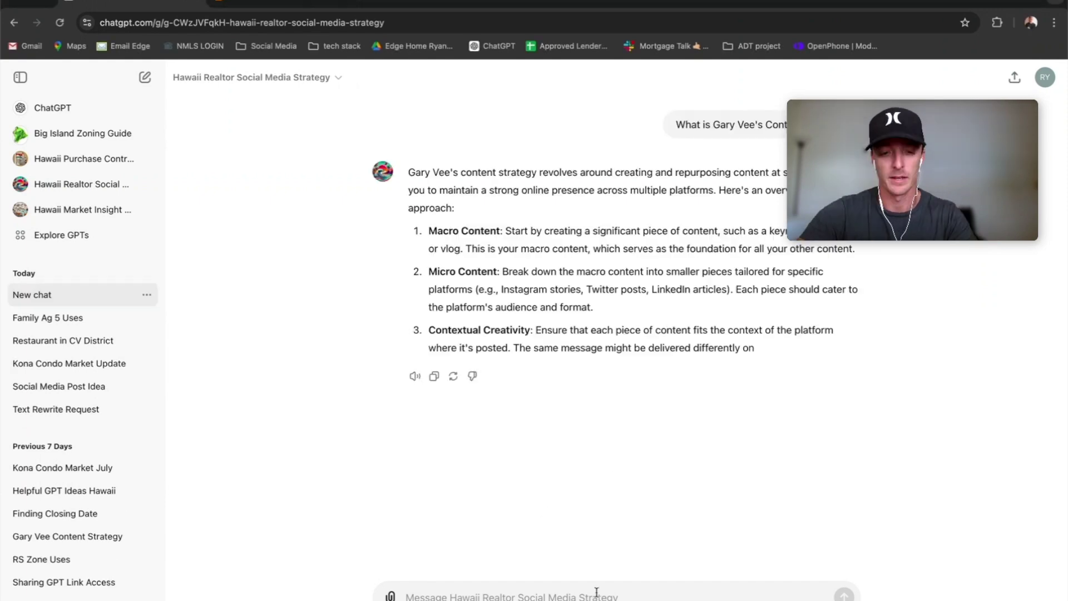
- Ask what Gary Vee would post as a realtor, then request one week of posts and captions
type("d")
key("BackSpace")
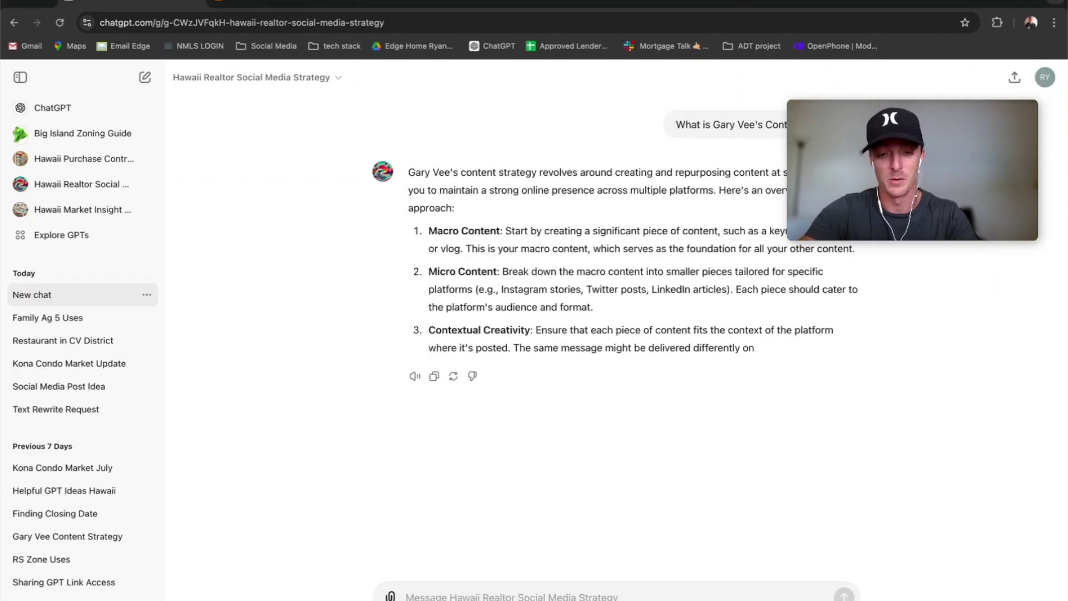
type("If gary vee w")
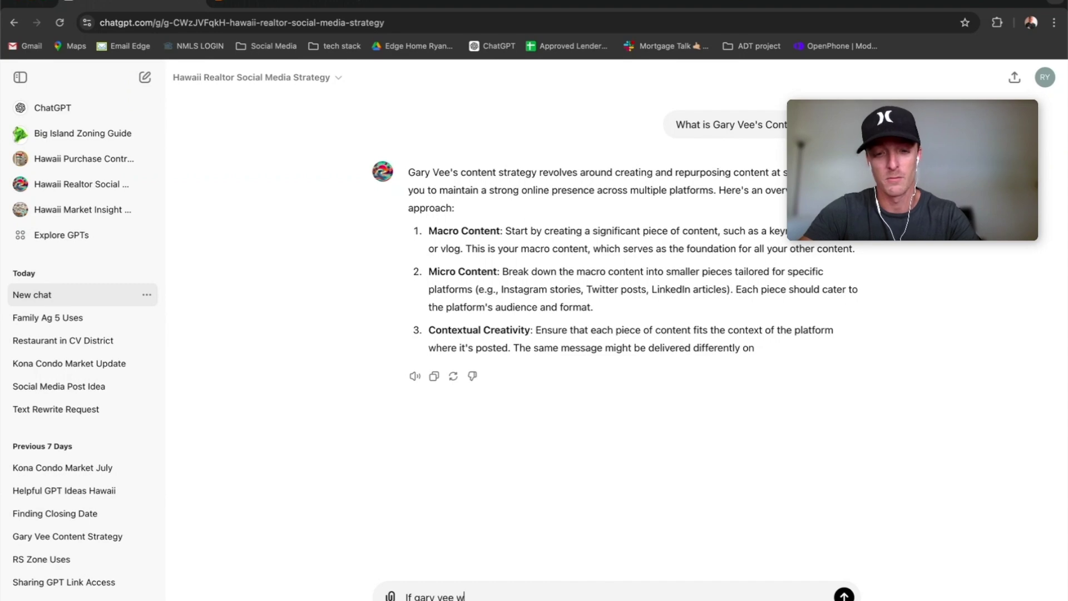
type("as a realtor, what wou")
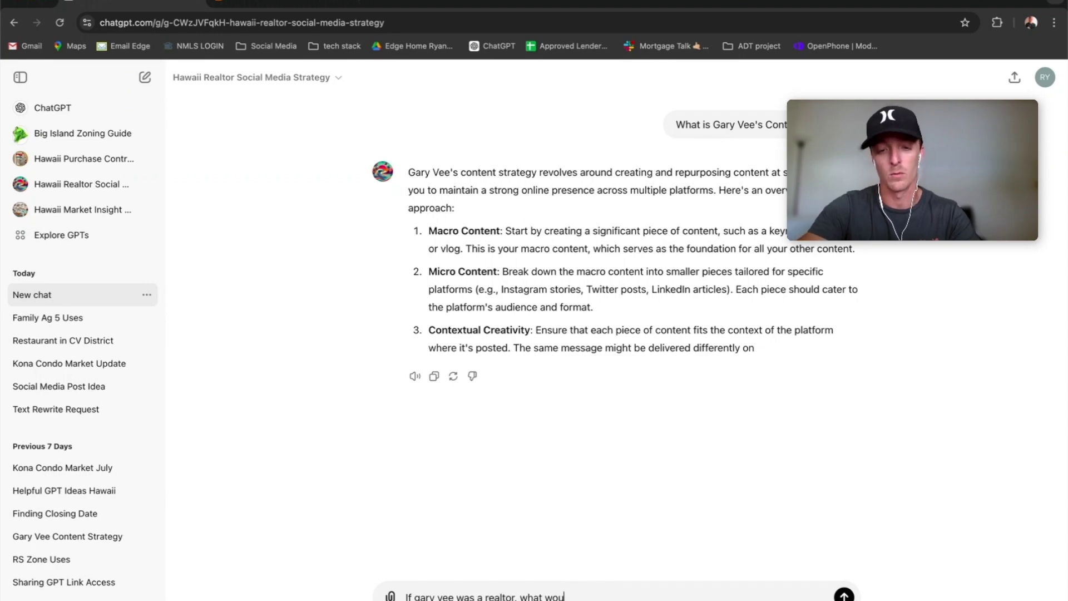
type("ld he post?")
key("Return")
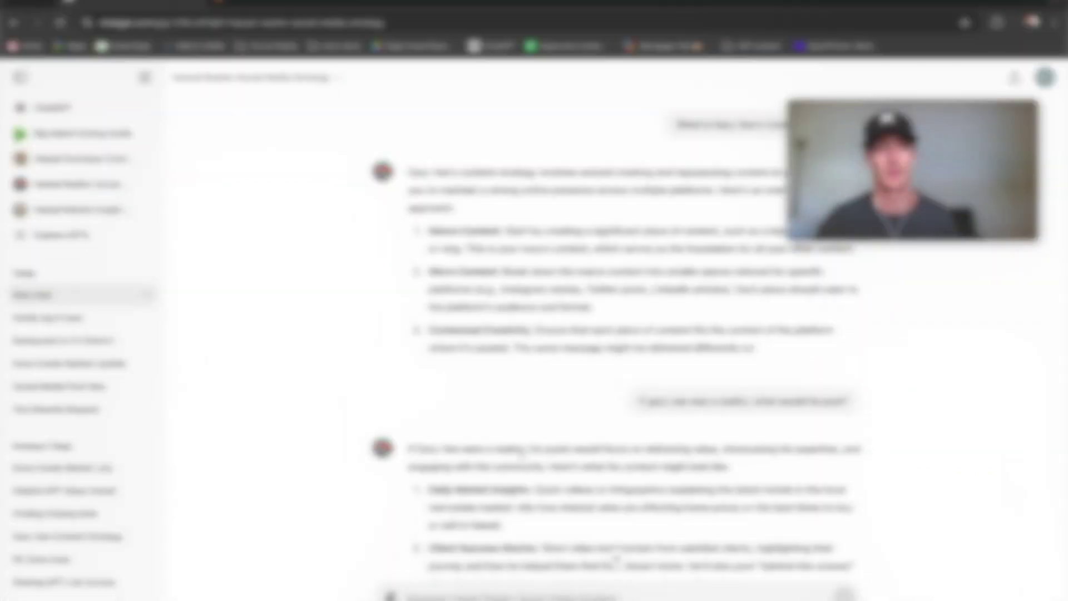
type("give")
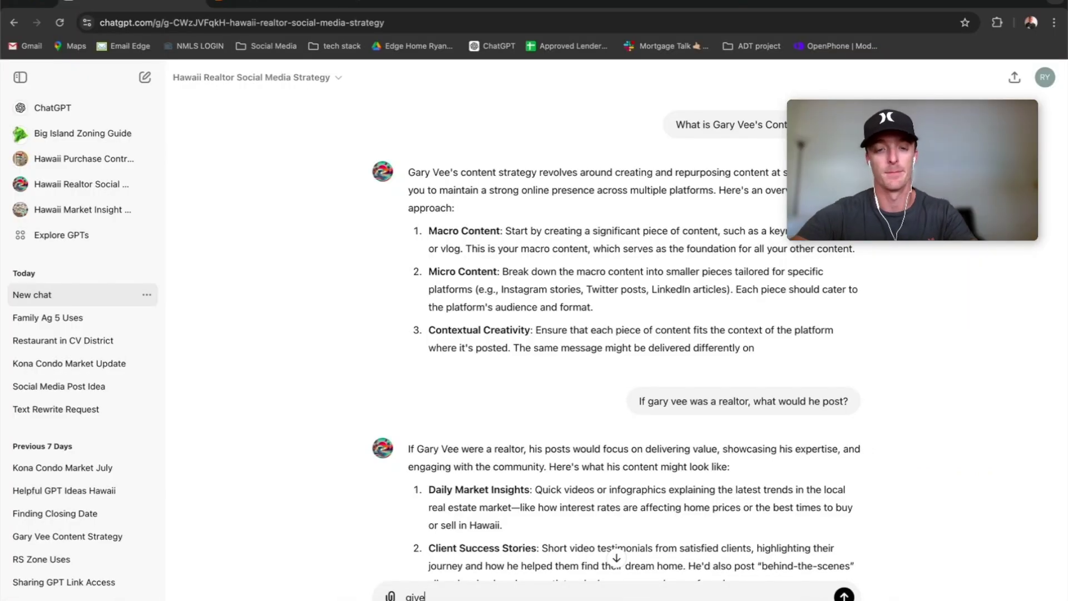
type(" me posts and ")
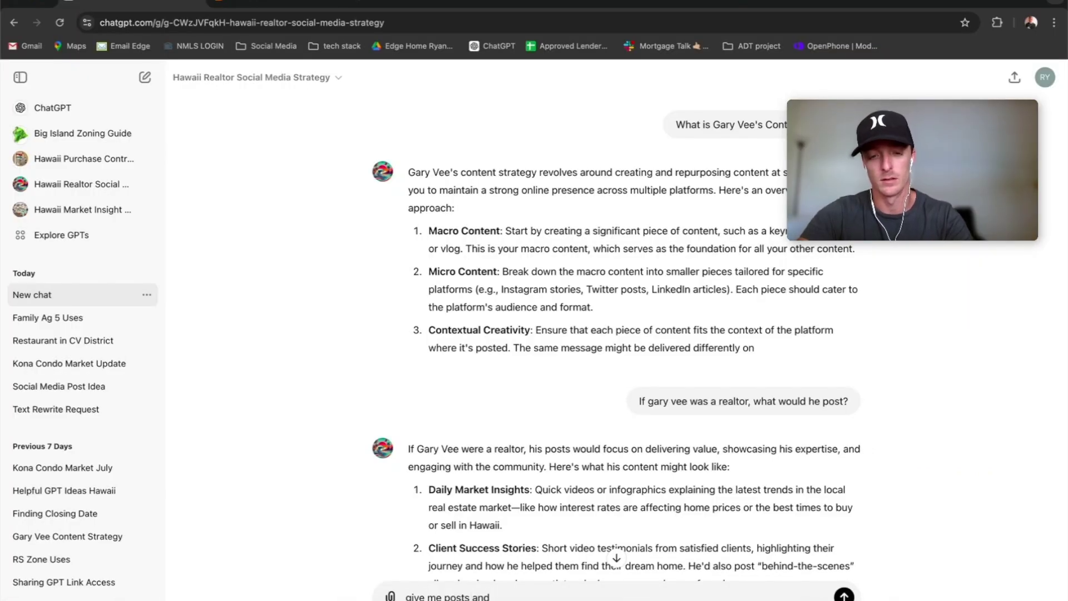
type("captions for 1 week")
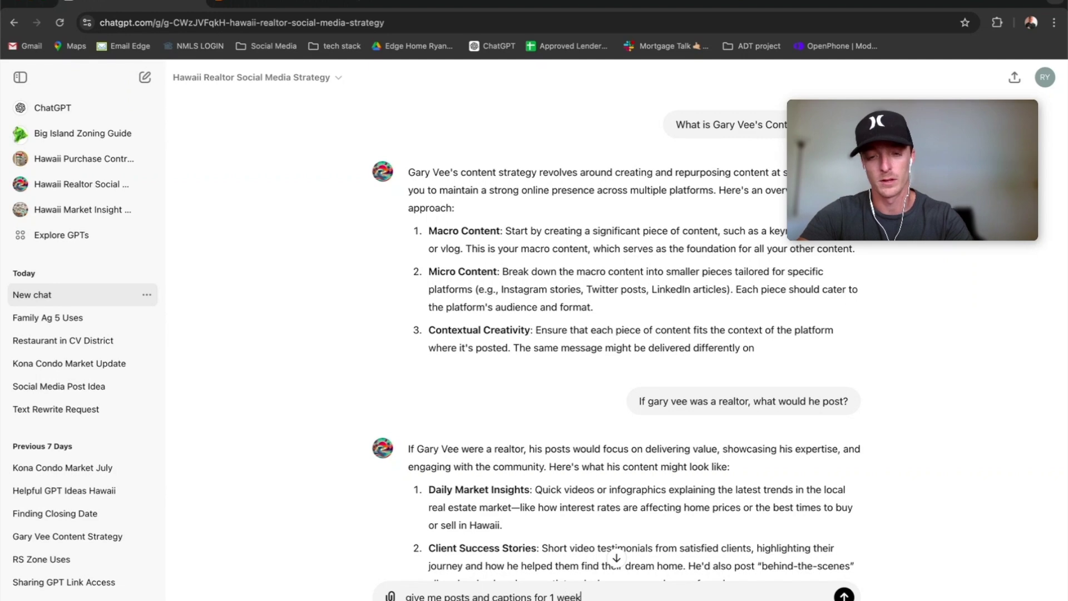
key("Return")
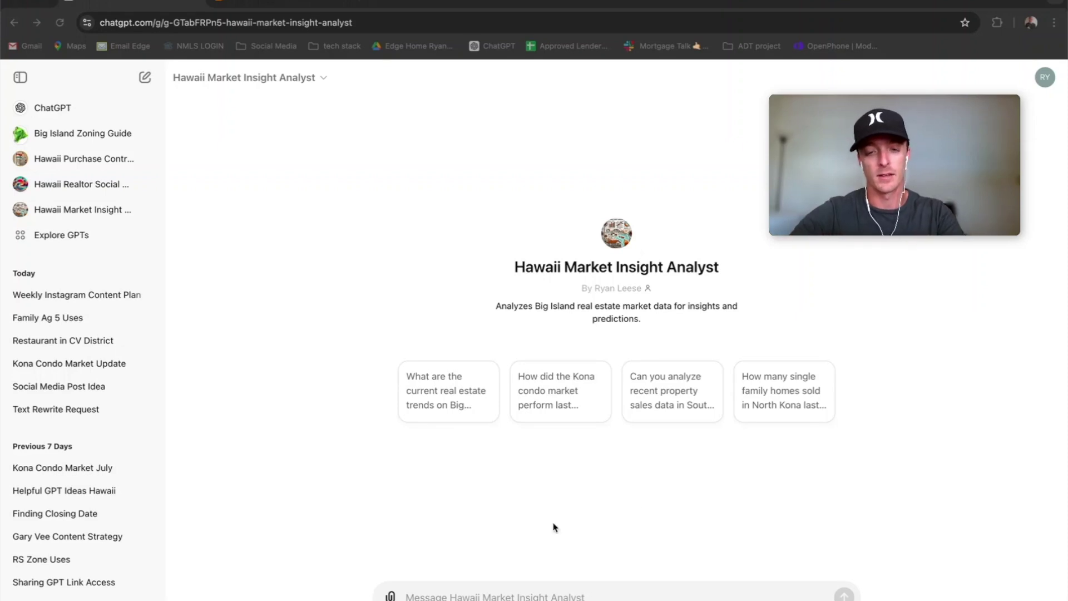
- Ask the market analyst how many Kona condos sold in July 2024 versus July 2023
type("Kail")
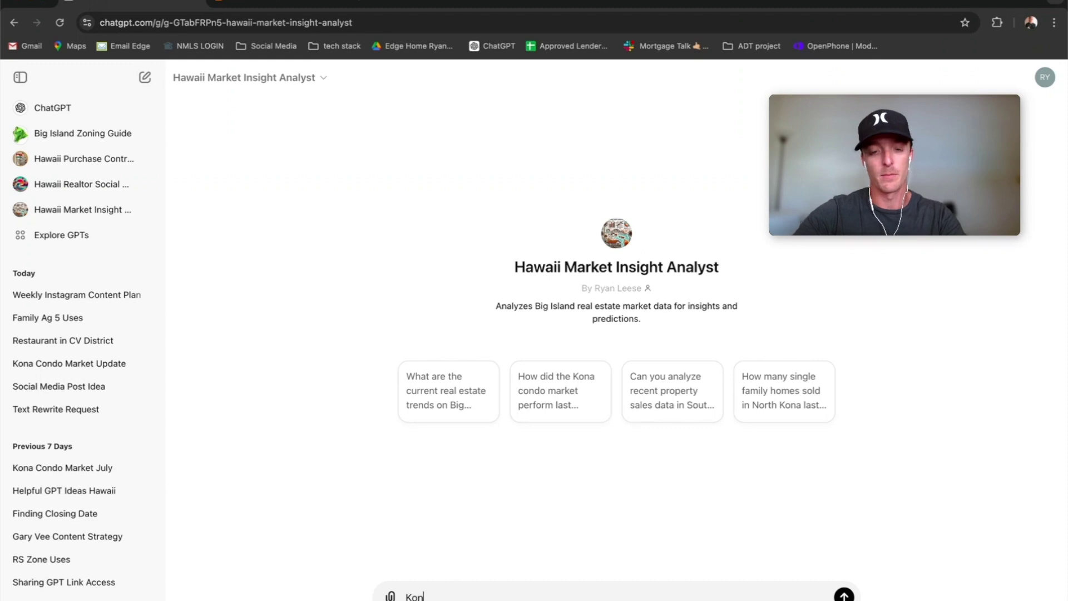
key("BackSpace")
key("BackSpace")
key("BackSpace")
key("BackSpace")
type("How many co")
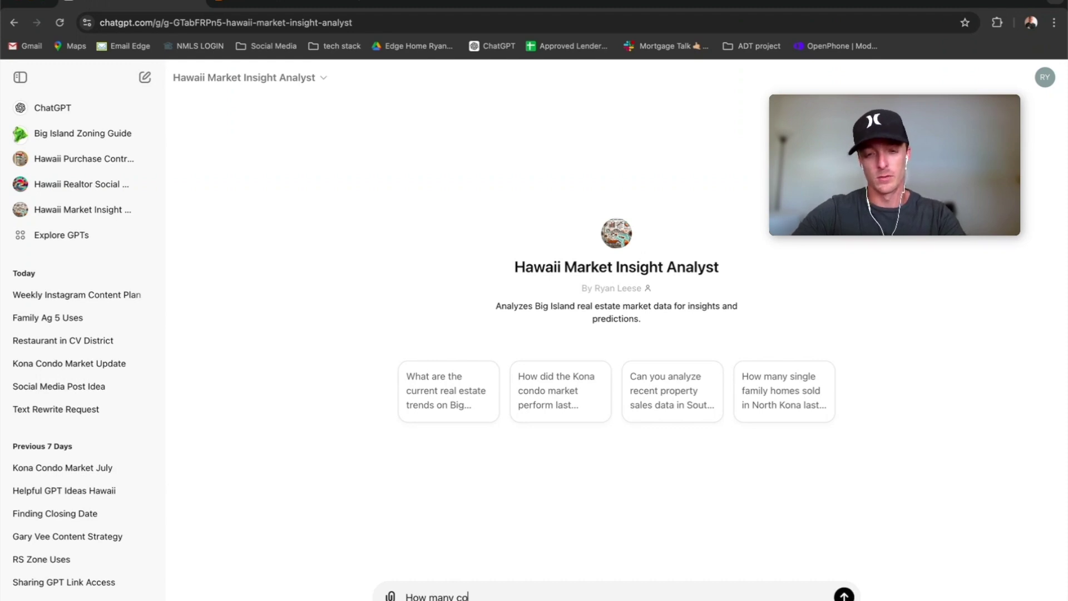
type("ndos sold in Kona in ")
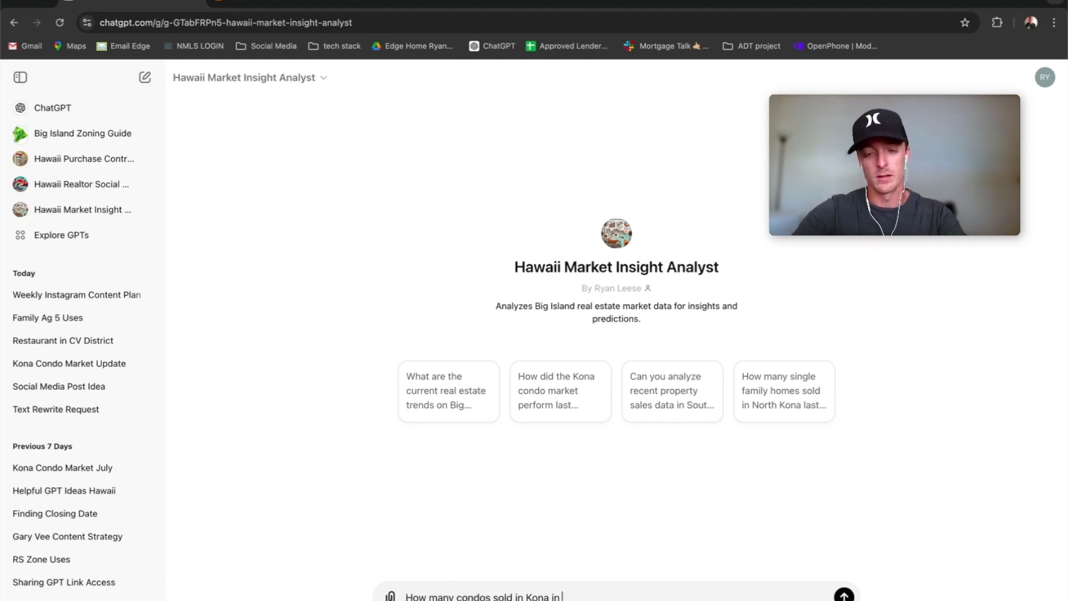
type("july 2024 ye")
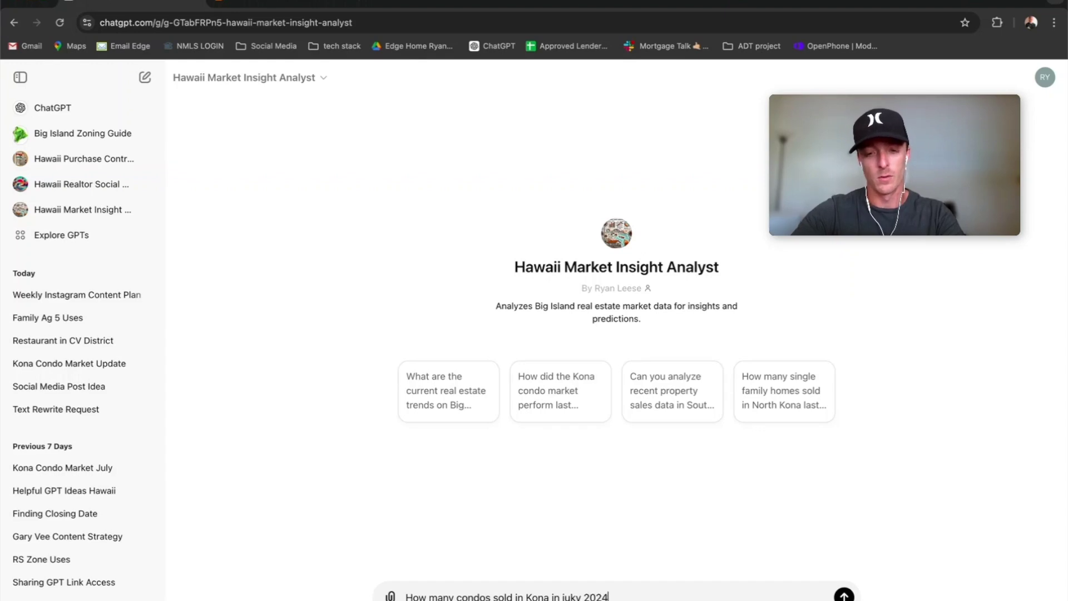
type("rsus july 202")
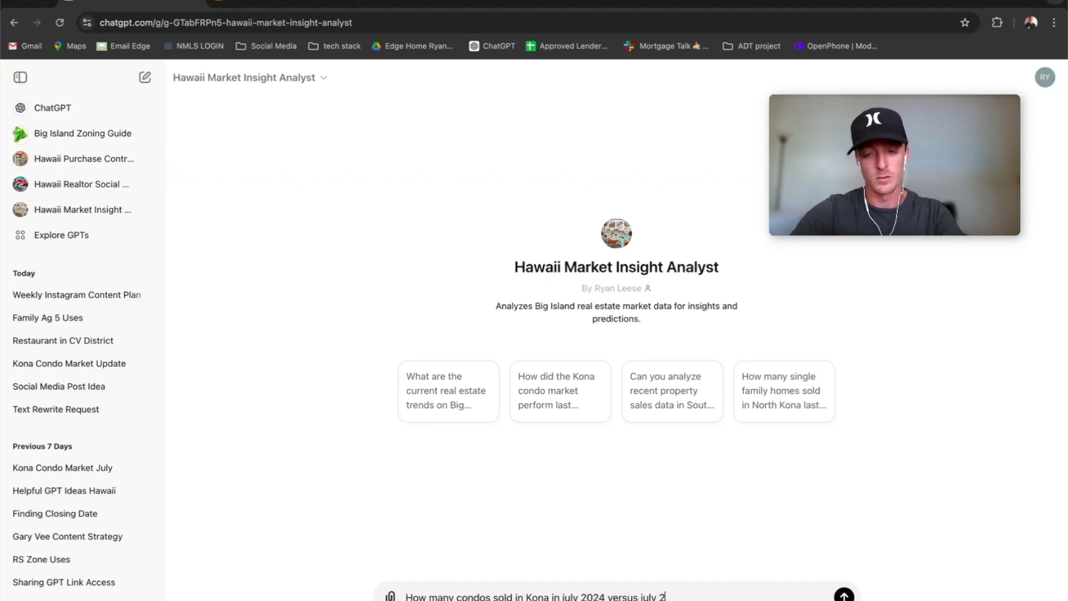
key("BackSpace")
key("Return")
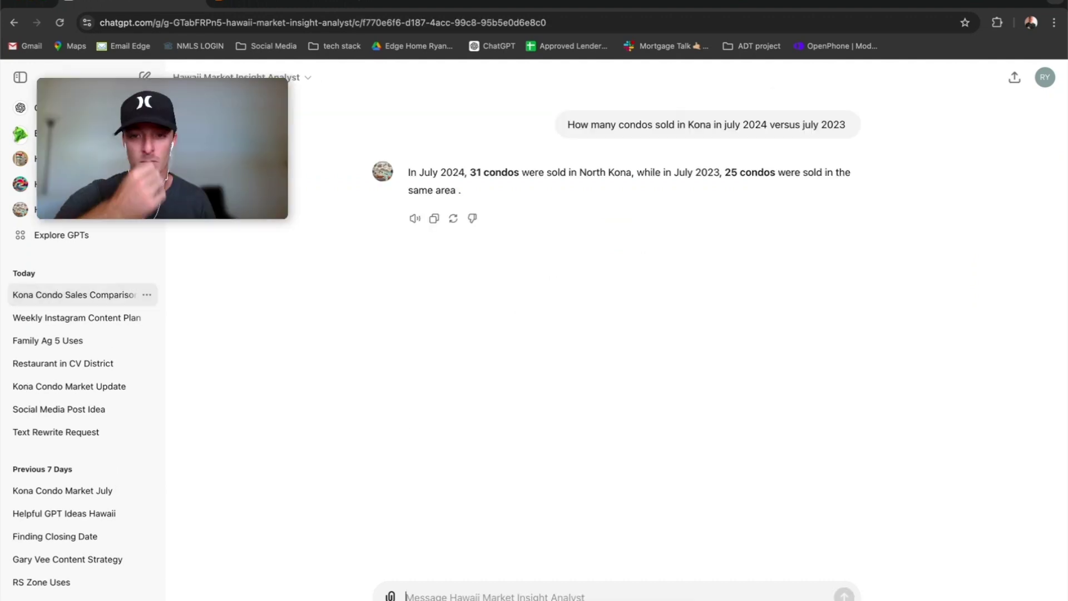
- Start a follow-up asking for the year-over-year percent increase or decrease
type("what is the percent")
key("BackSpace")
key("BackSpace")
key("BackSpace")
key("BackSpace")
key("BackSpace")
key("BackSpace")
key("BackSpace")
key("BackSpace")
key("BackSpace")
key("BackSpace")
key("BackSpace")
type("is the percent increase or decrease year ove")
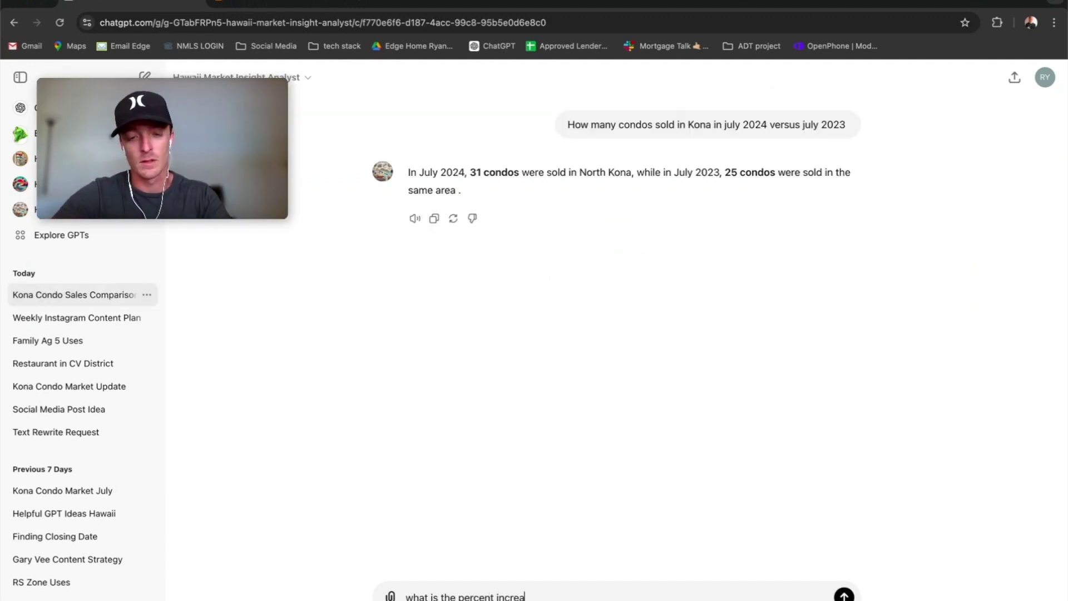
type("r y")
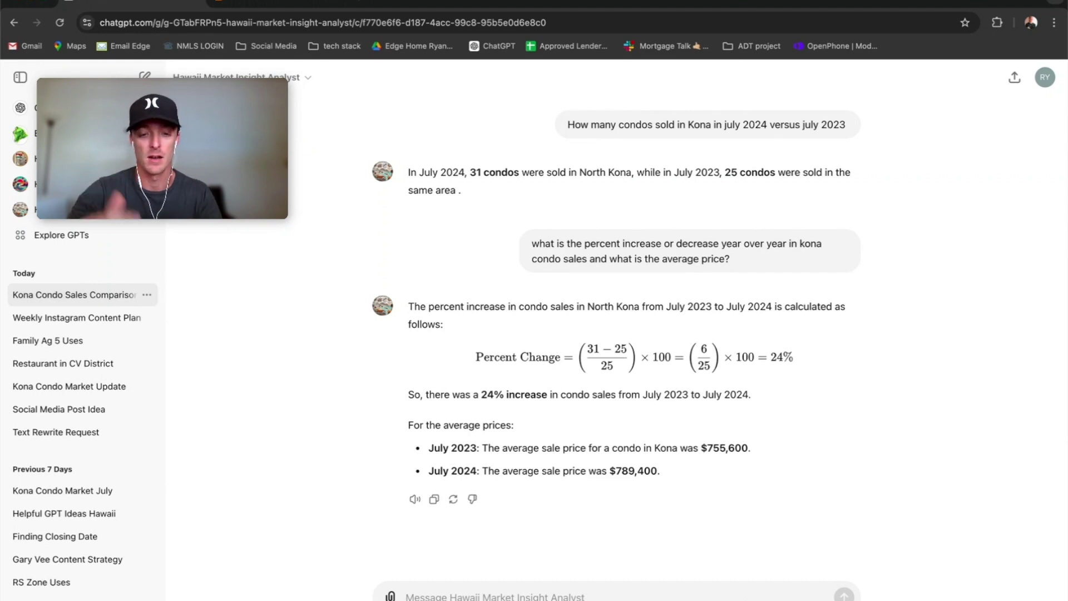
- Clear the stray 'hi' from the message box
type("hi")
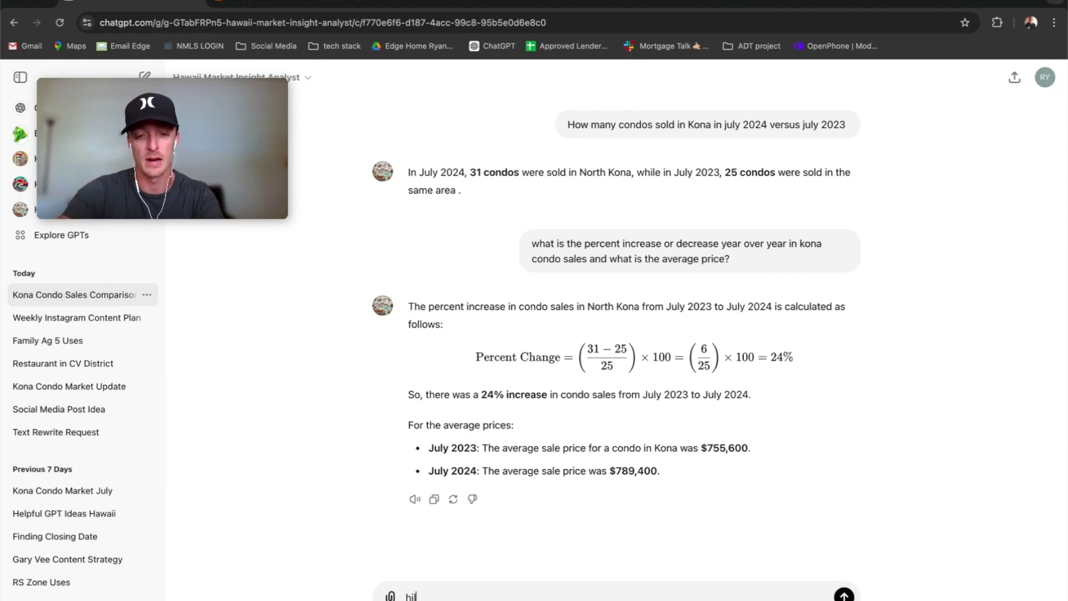
key("BackSpace")
key("BackSpace")
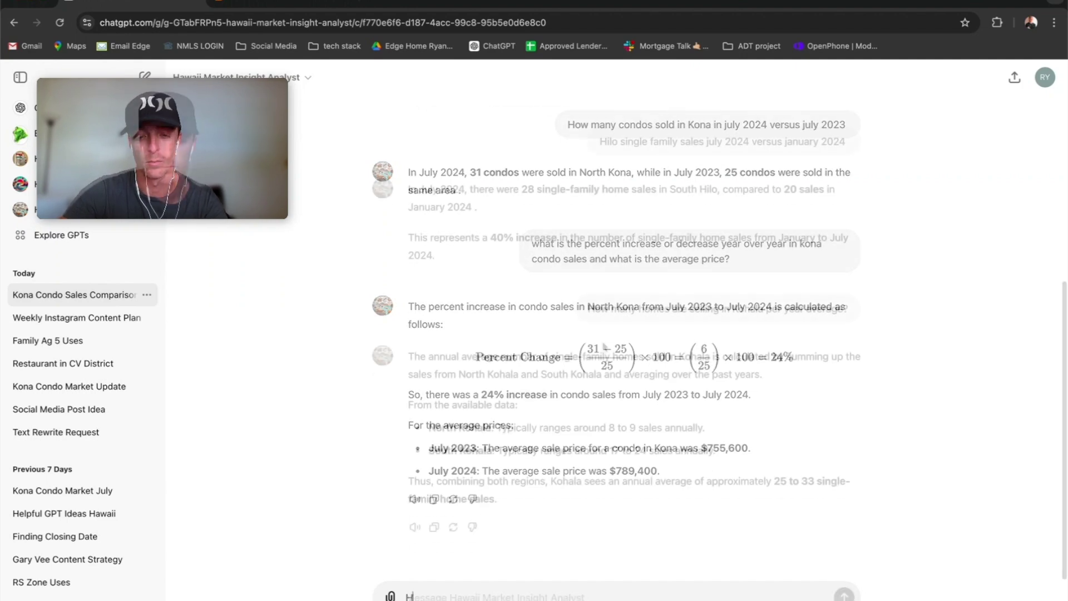